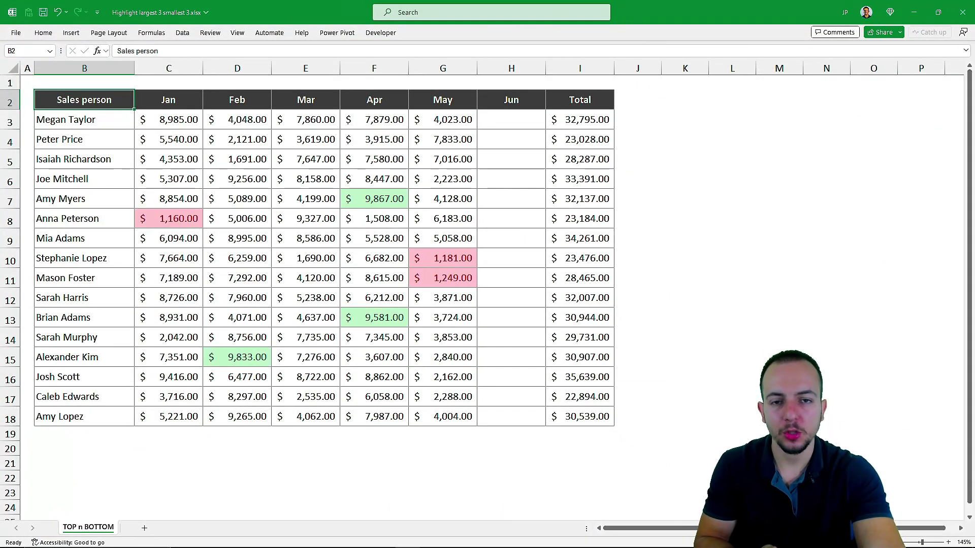
- Regenerate the random sales figures repeatedly with F9, then undo the earlier green and pink highlighting
key("F9")
key("F9")
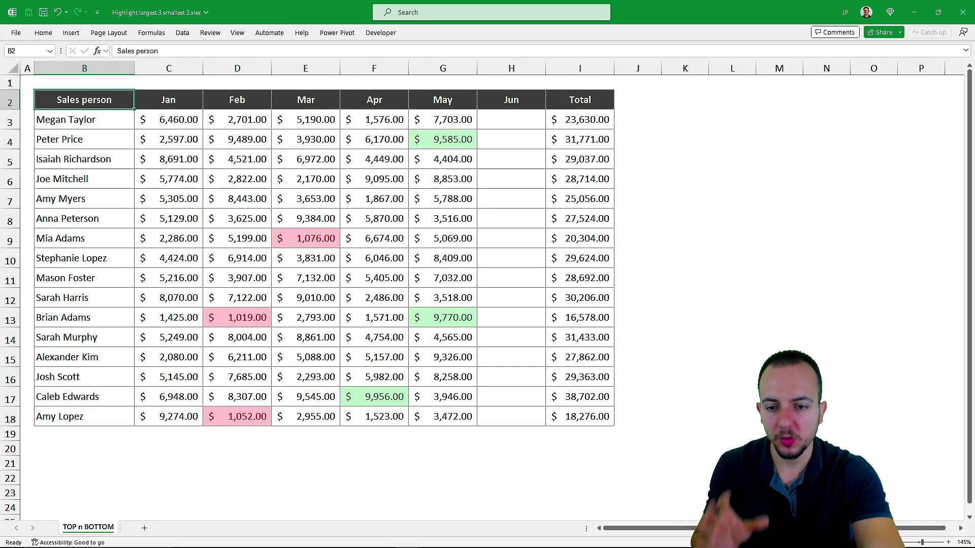
key("F9")
key("F9")
key("F9")
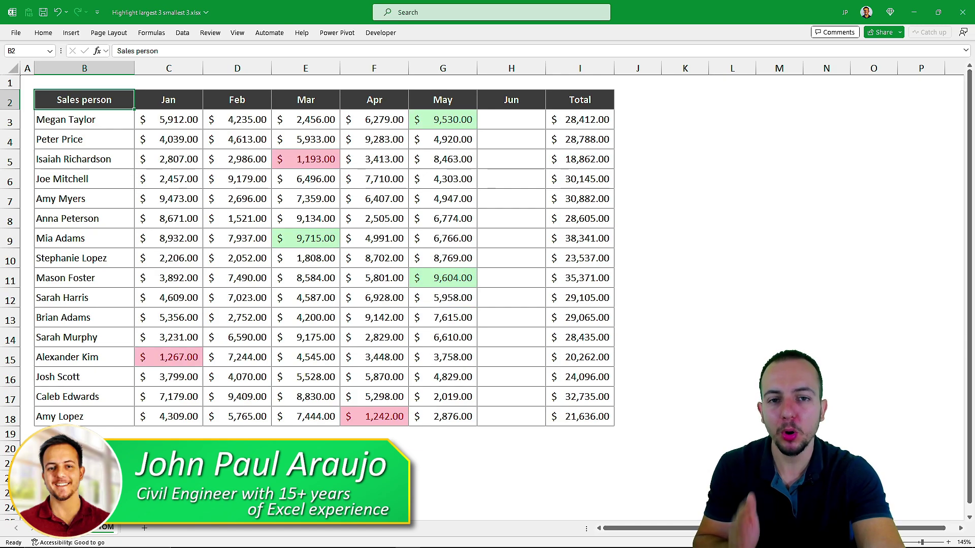
key("F9")
key("F9")
key("F9")
key("F9")
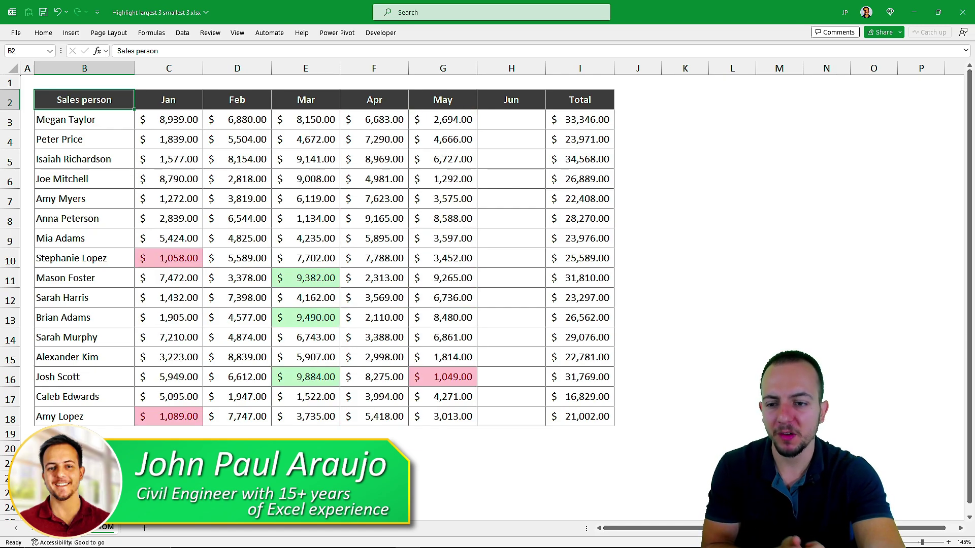
key("F9")
key("F9")
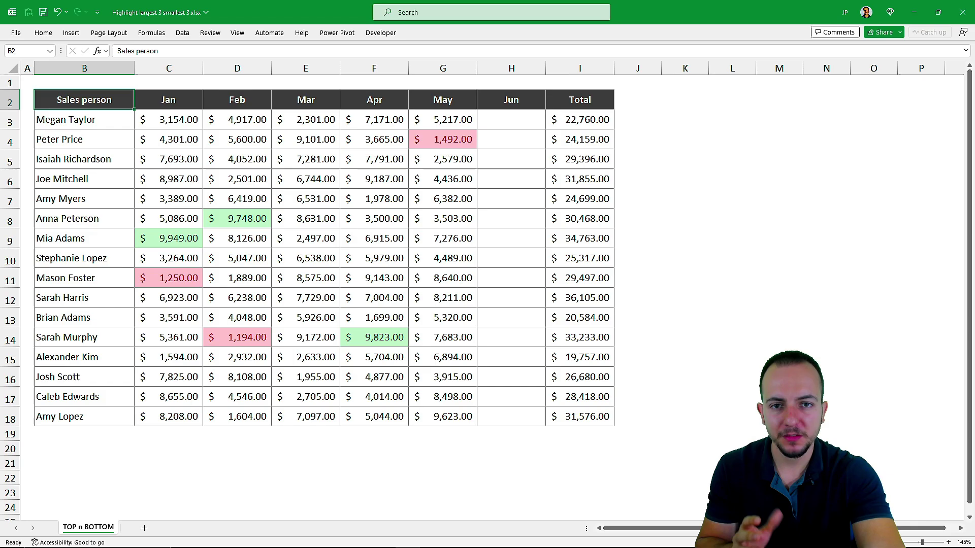
key("F9")
key("F9")
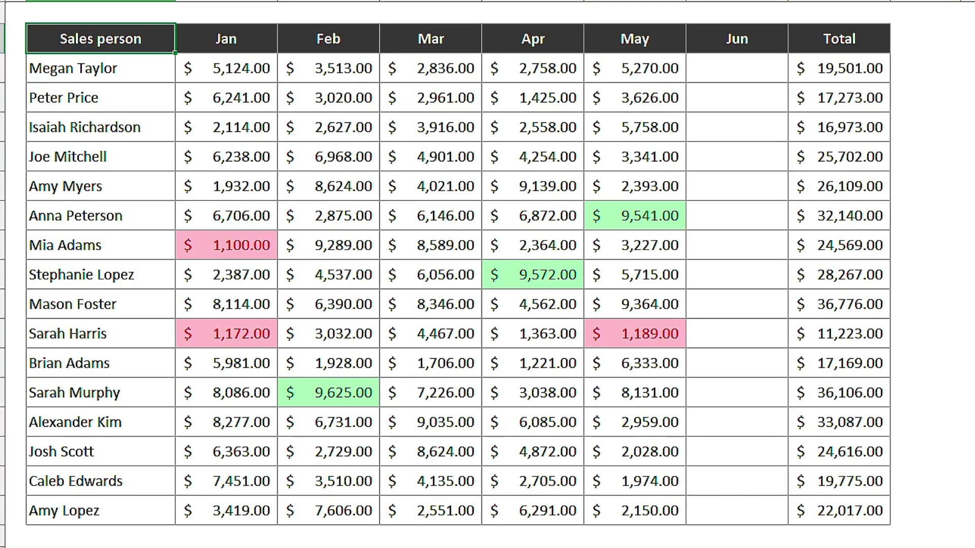
key("F9")
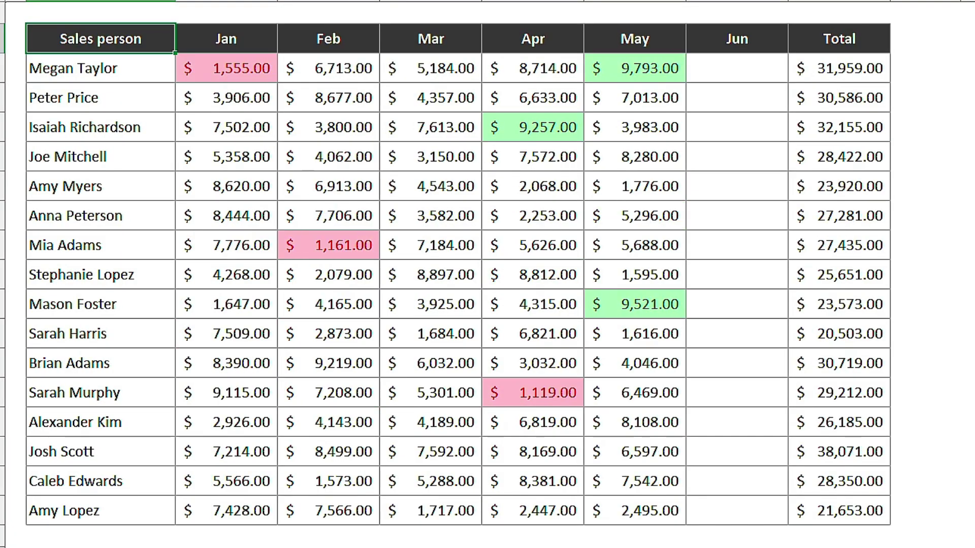
key("F9")
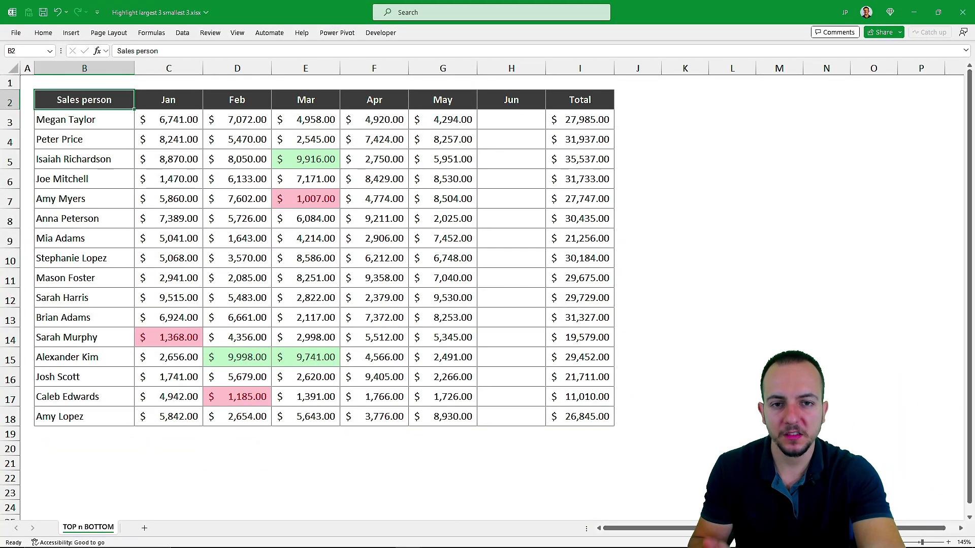
key("F9")
key("F9")
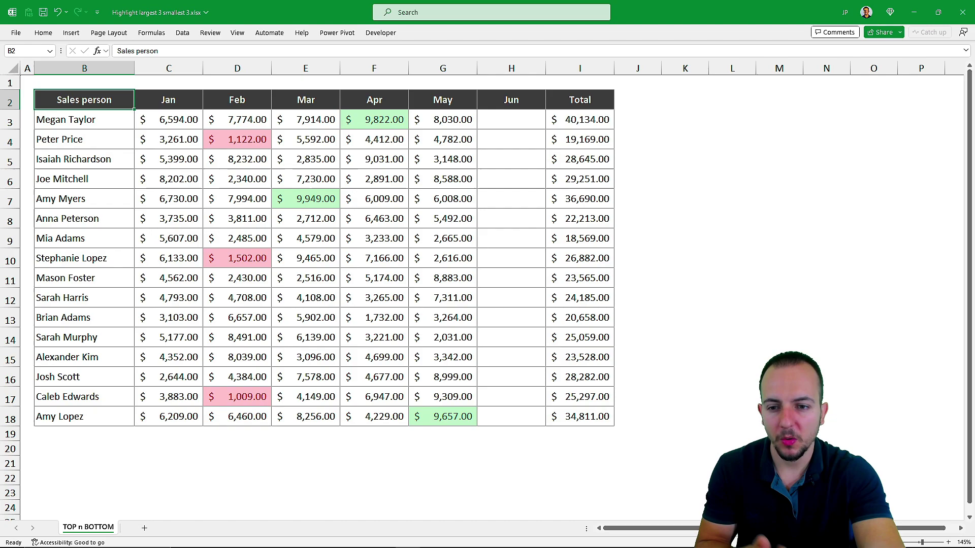
key("F9")
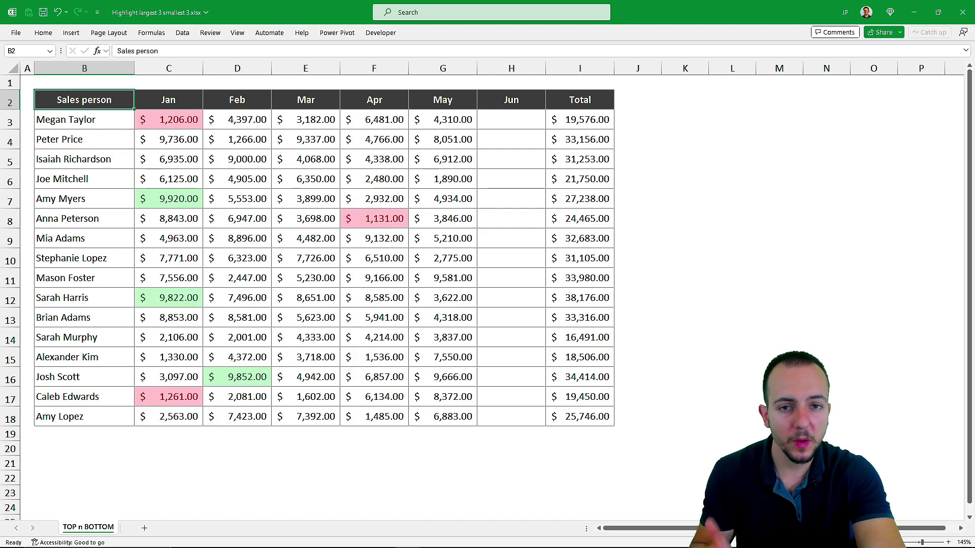
key("F9")
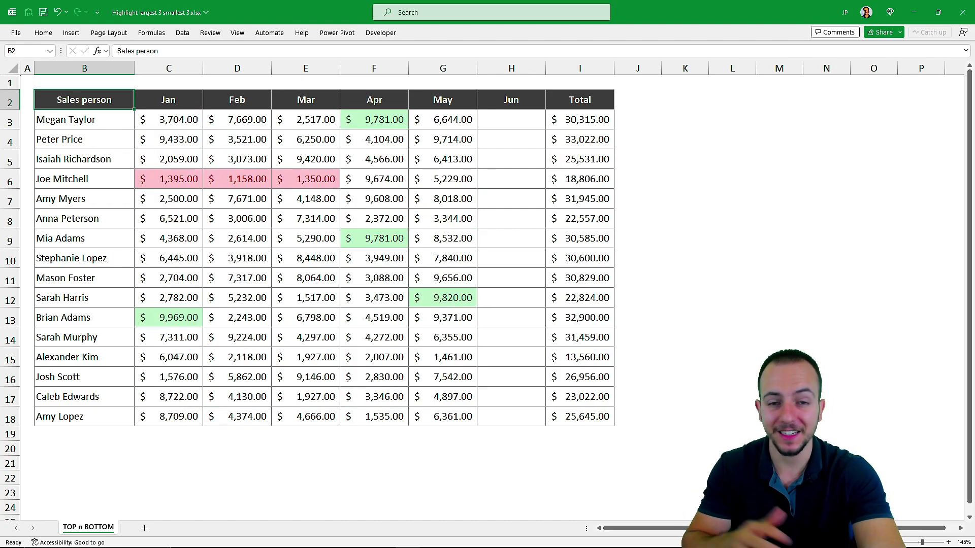
key("F9")
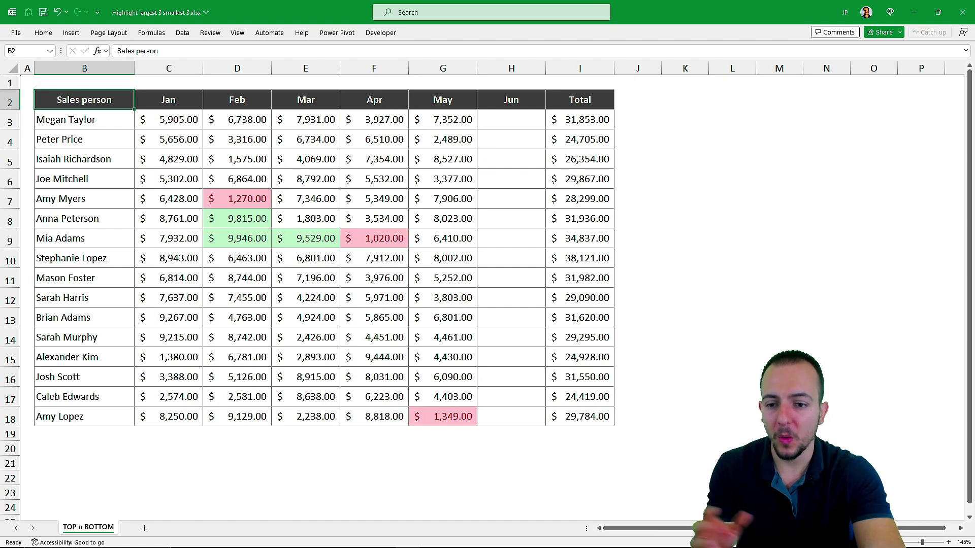
key("F9")
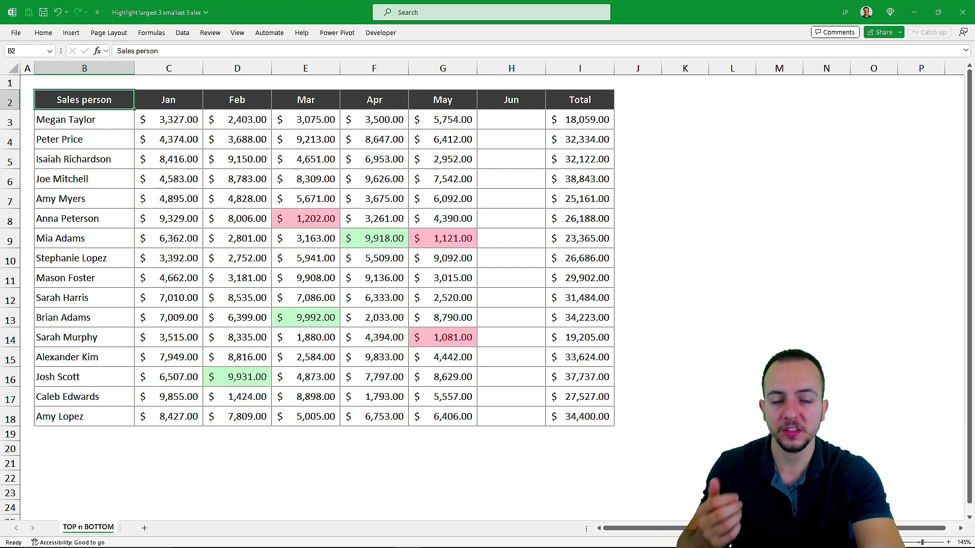
key("ctrl+z")
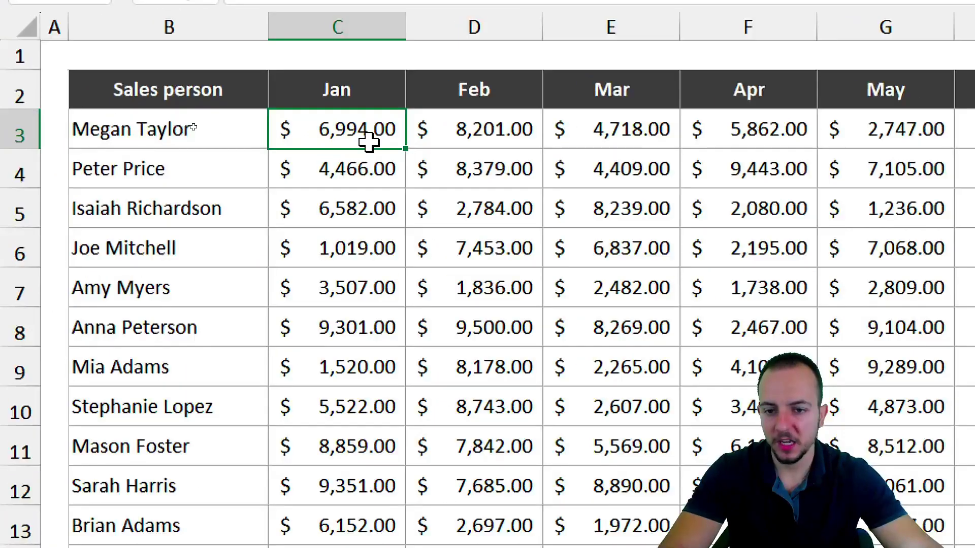
- Select the Jan–Jun sales range C3:H18 for all 16 salespeople
left_click_drag(335, 136, 323, 482)
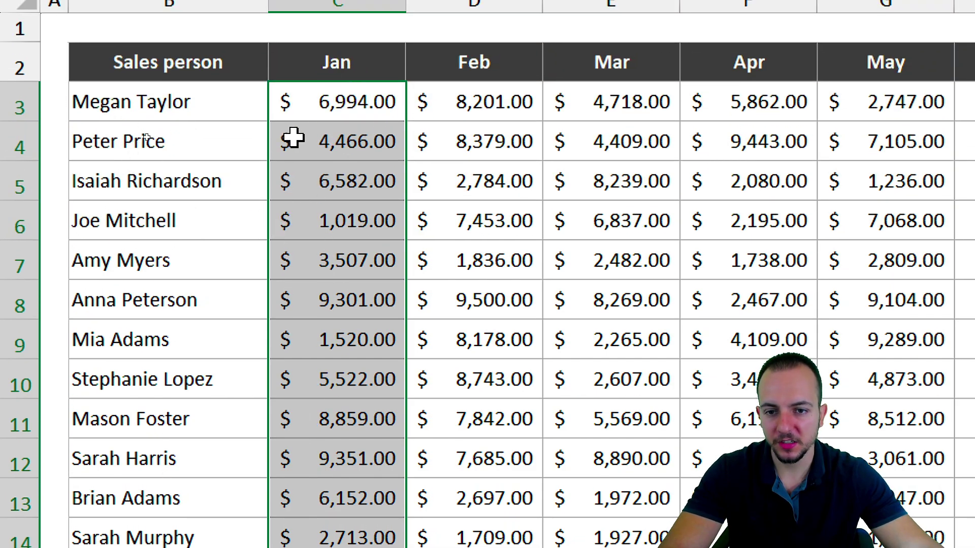
left_click_drag(344, 100, 974, 547)
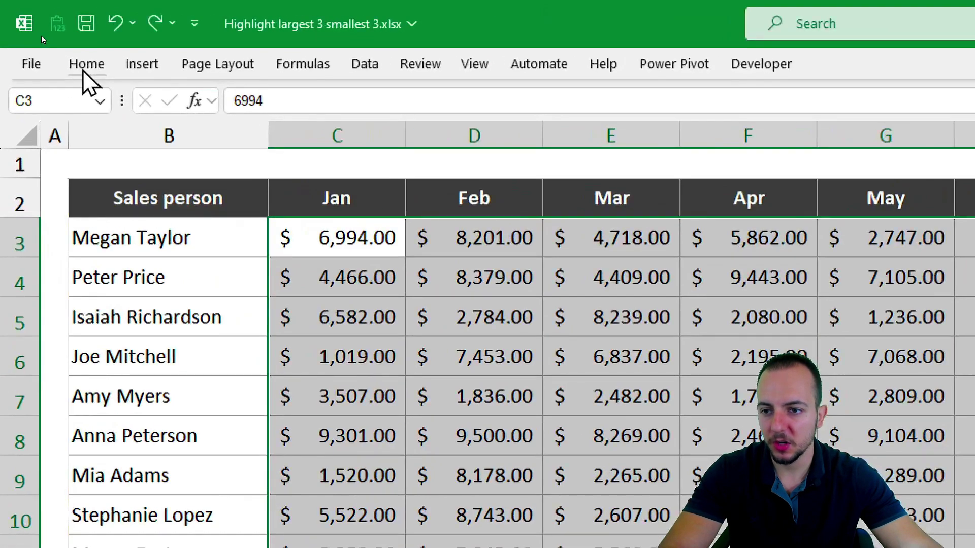
- Start a Top 10 Items rule from Home > Conditional Formatting > Top/Bottom Rules
left_click(86, 66)
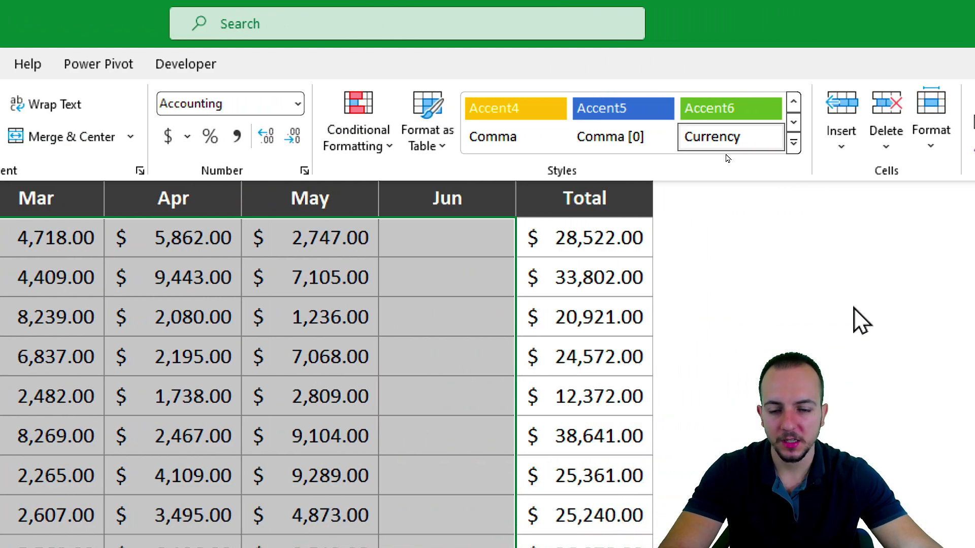
left_click(355, 147)
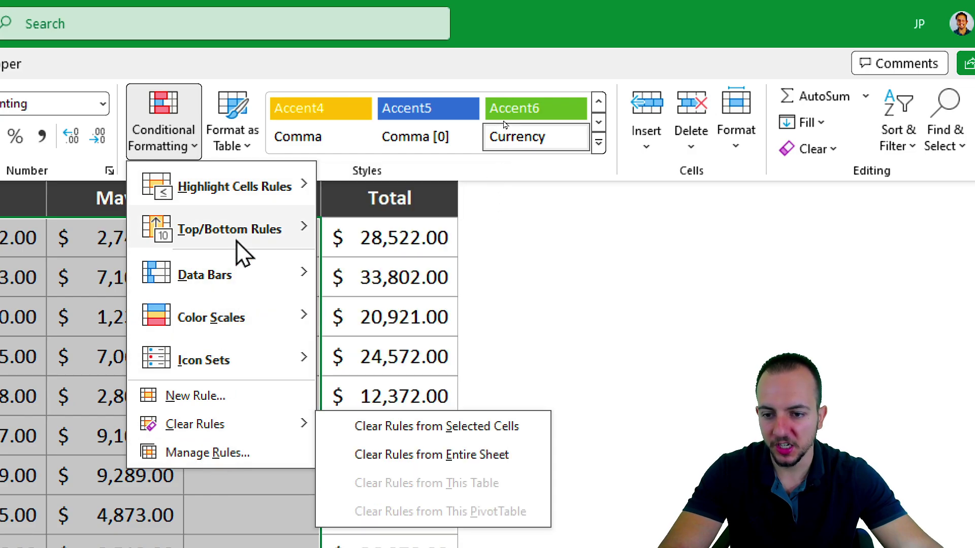
mouse_move(241, 251)
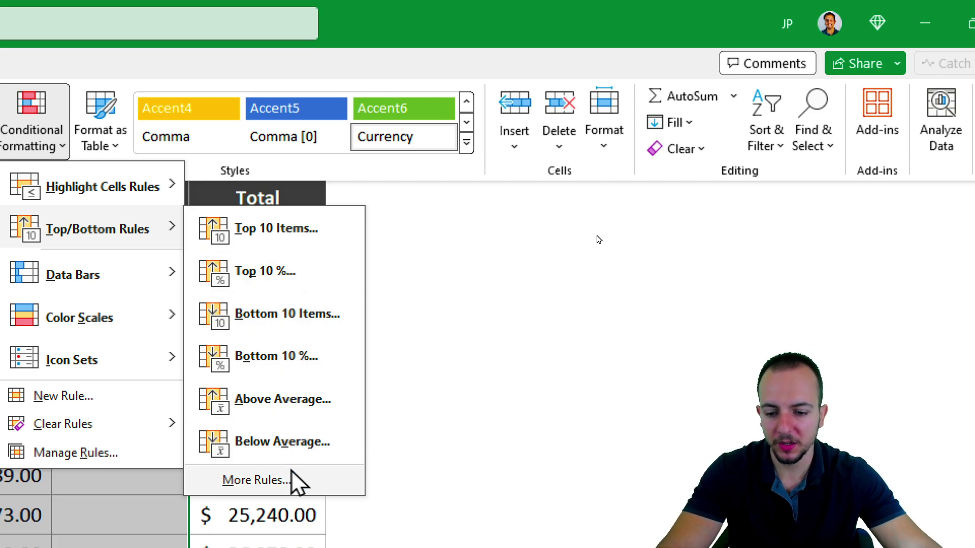
left_click(327, 245)
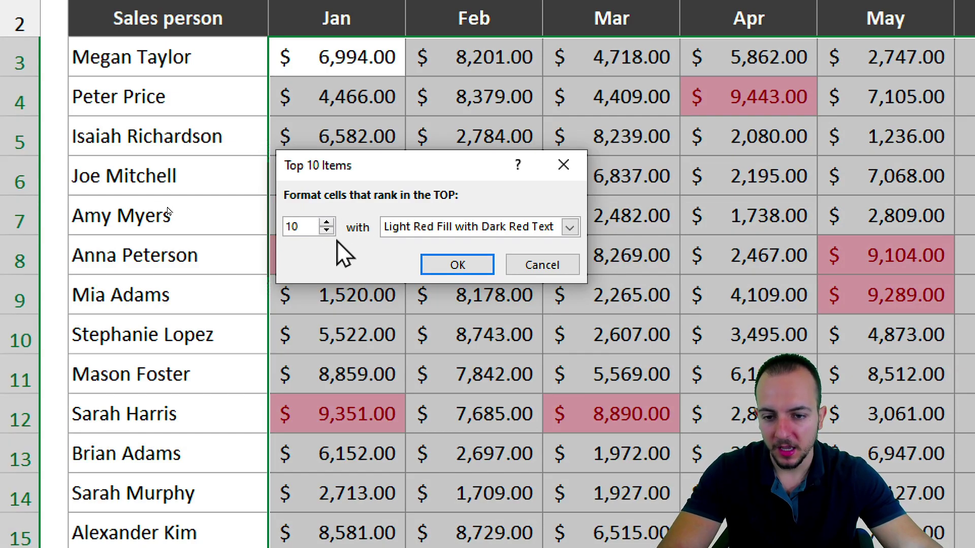
- Highlight the top 3 sales values with Green Fill and Dark Green Text
left_click(326, 230)
left_click(327, 230)
left_click(327, 230)
left_click(327, 230)
left_click(327, 230)
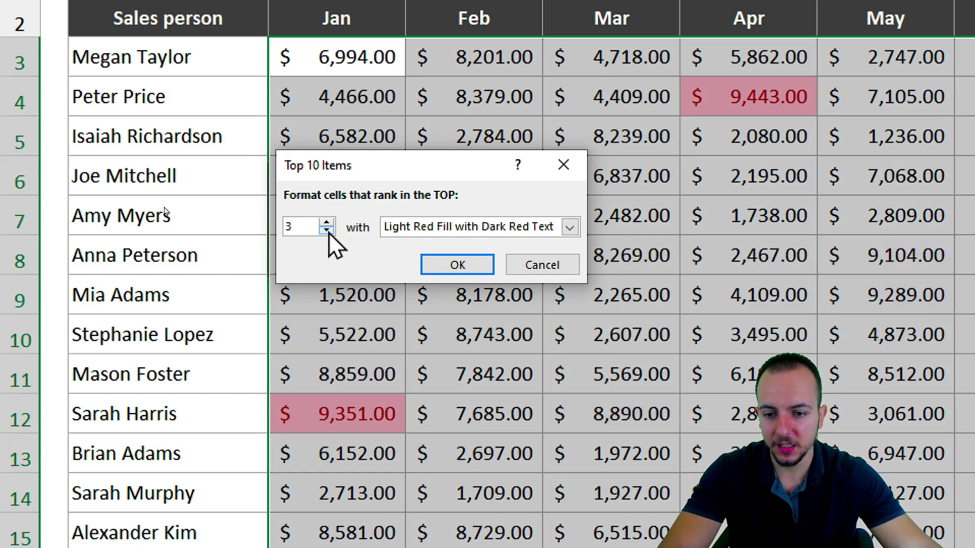
left_click(444, 227)
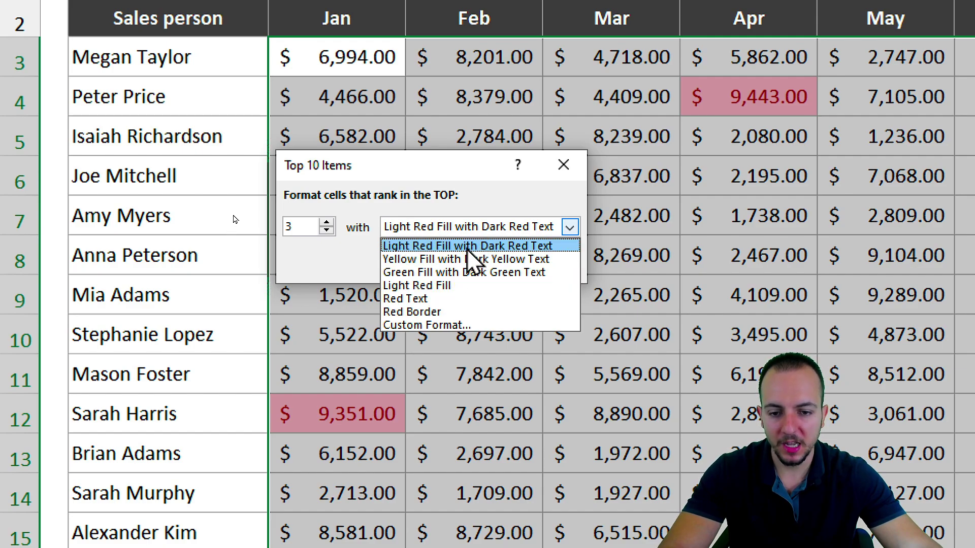
left_click(423, 272)
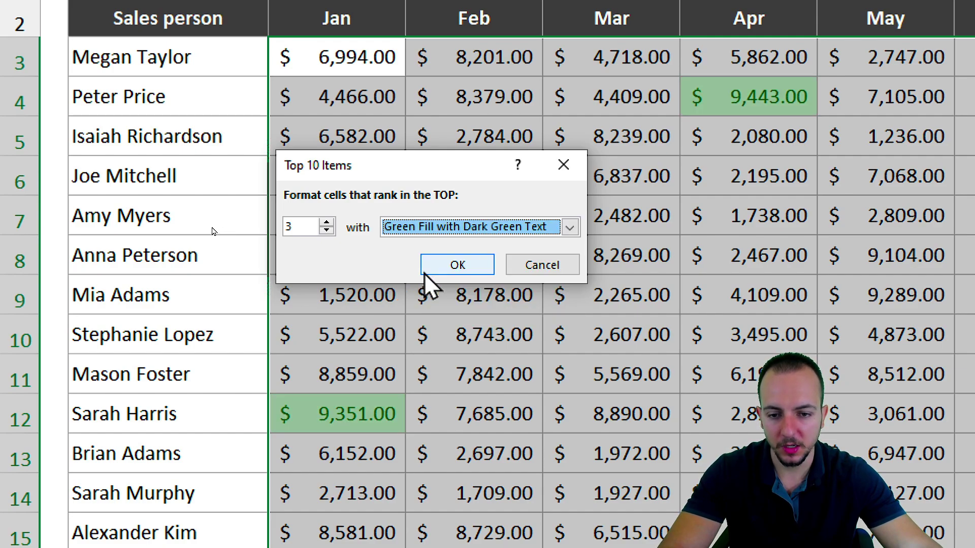
left_click(474, 265)
left_click(526, 341)
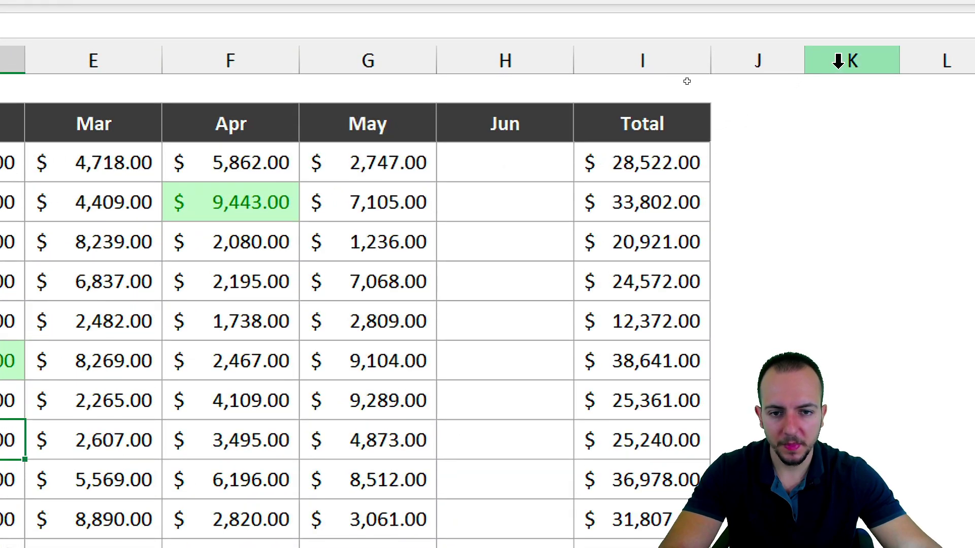
- Enter 9,999 in the empty Jun cell H3
left_click_drag(411, 172, 410, 191)
key("ctrl+space")
left_click(462, 152)
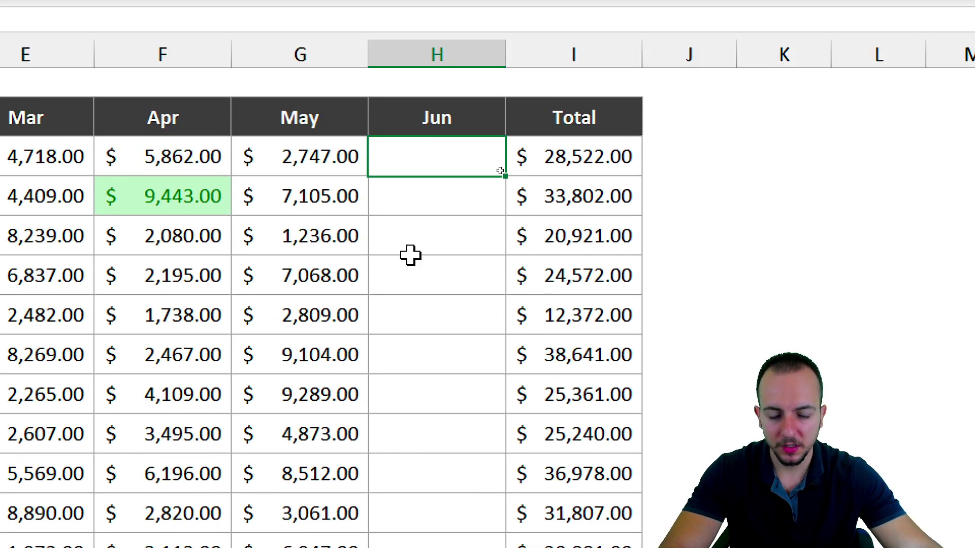
type("9999")
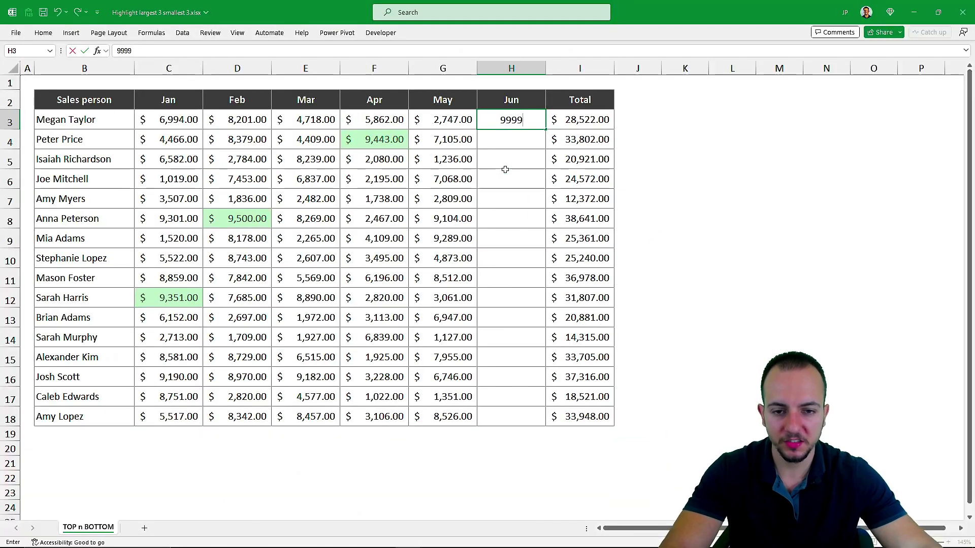
key("Return")
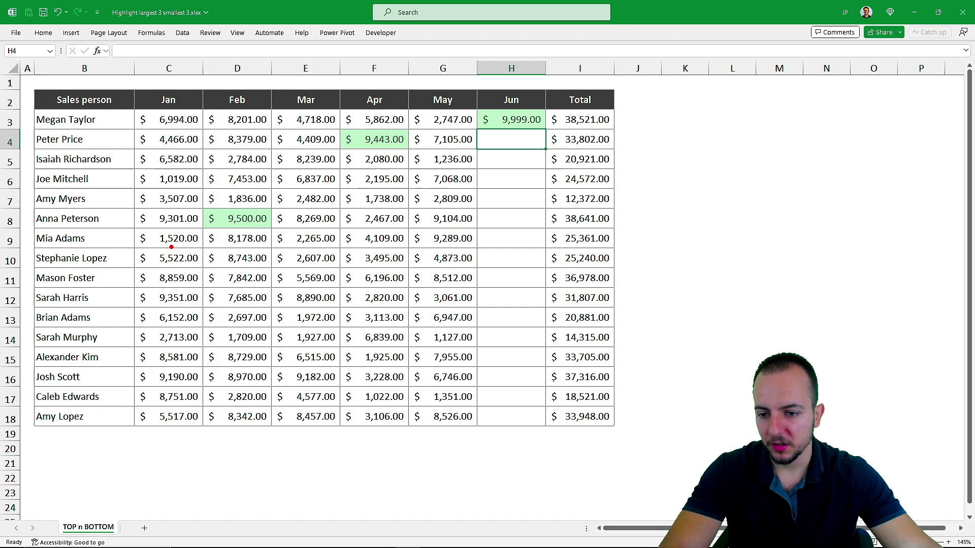
- Select parts of the sales table to check that 9,999 now shows green in the top three
mouse_move(171, 246)
left_mouse_down()
mouse_move(201, 309)
mouse_move(167, 245)
left_mouse_up()
left_click_drag(206, 317, 265, 360)
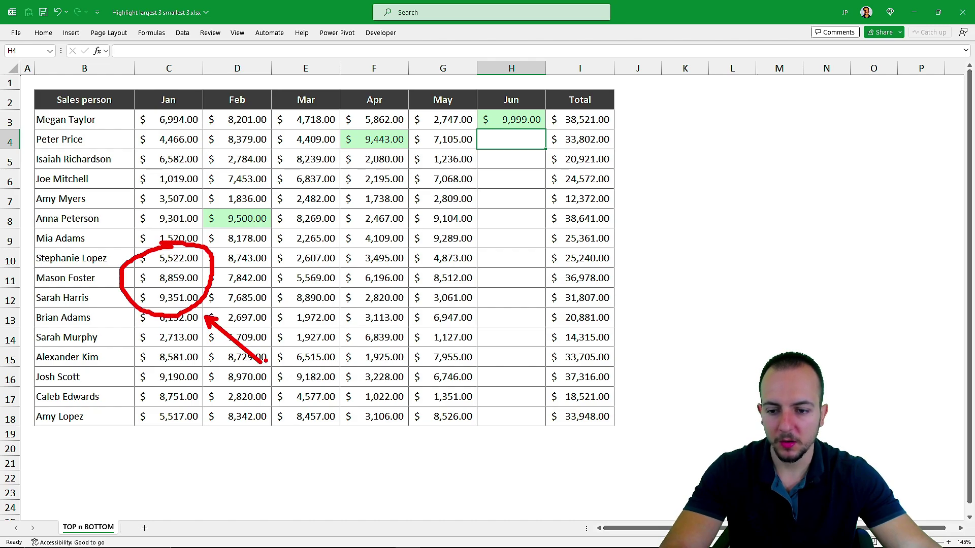
key("Escape")
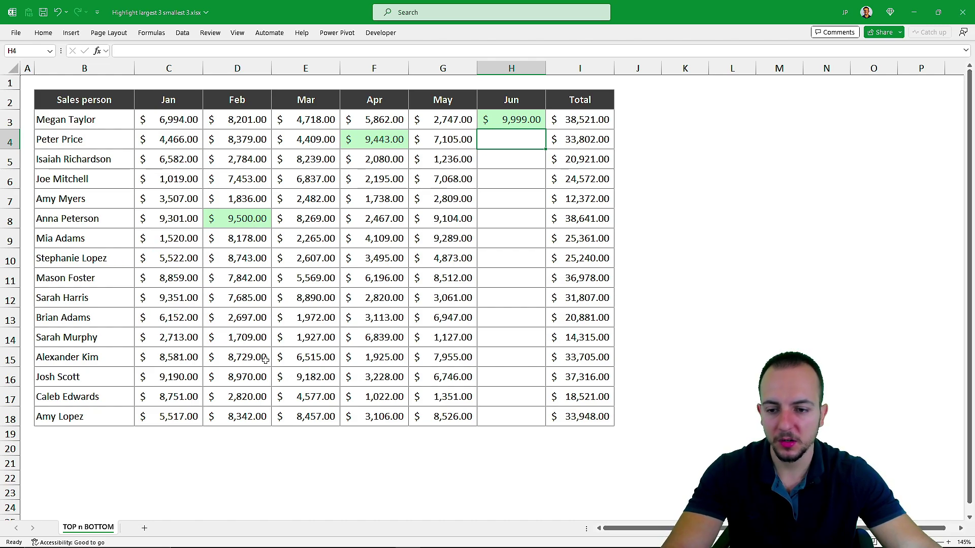
key("ctrl+2")
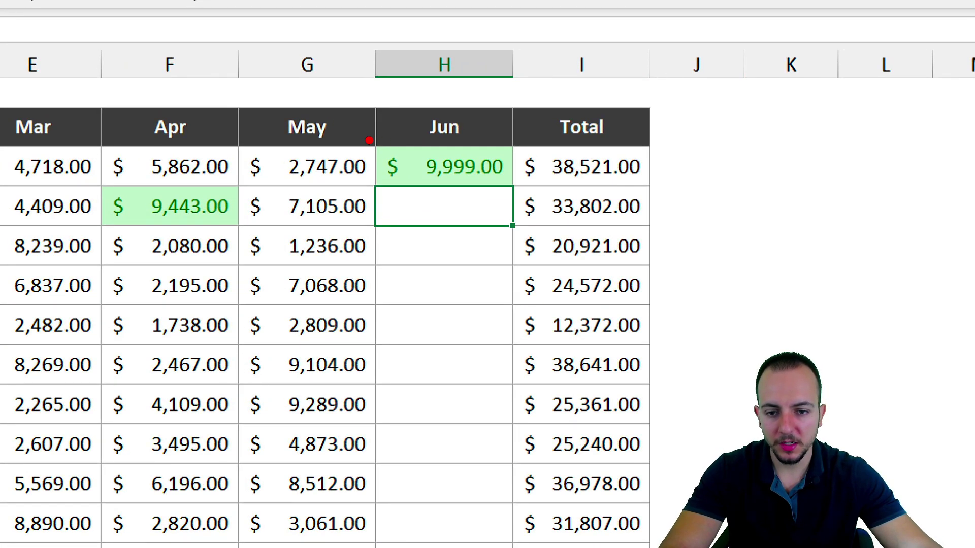
mouse_move(365, 138)
left_mouse_down()
mouse_move(513, 180)
mouse_move(518, 264)
left_mouse_up()
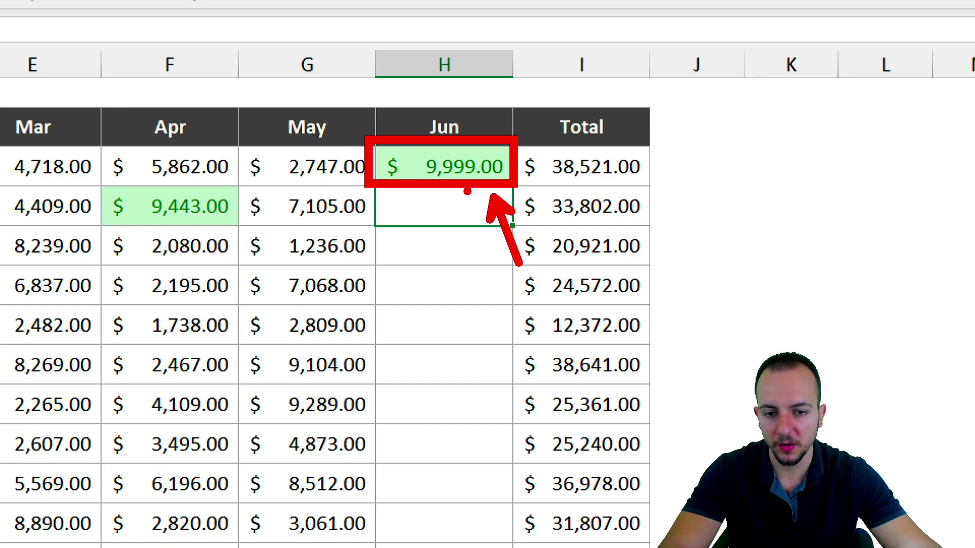
key("Escape")
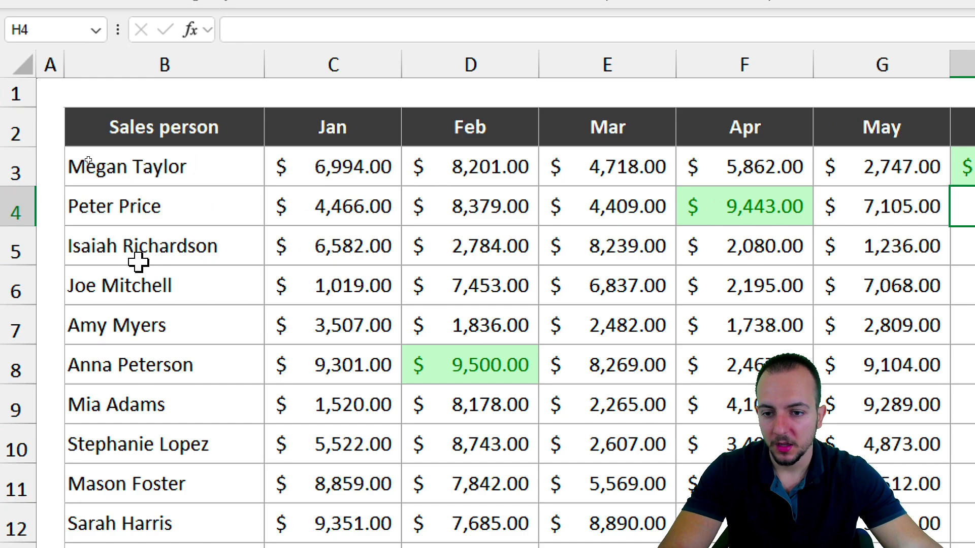
- Select C3:H18 and start a Bottom 10 Items rule from Conditional Formatting's Top/Bottom Rules
left_click_drag(311, 163, 817, 482)
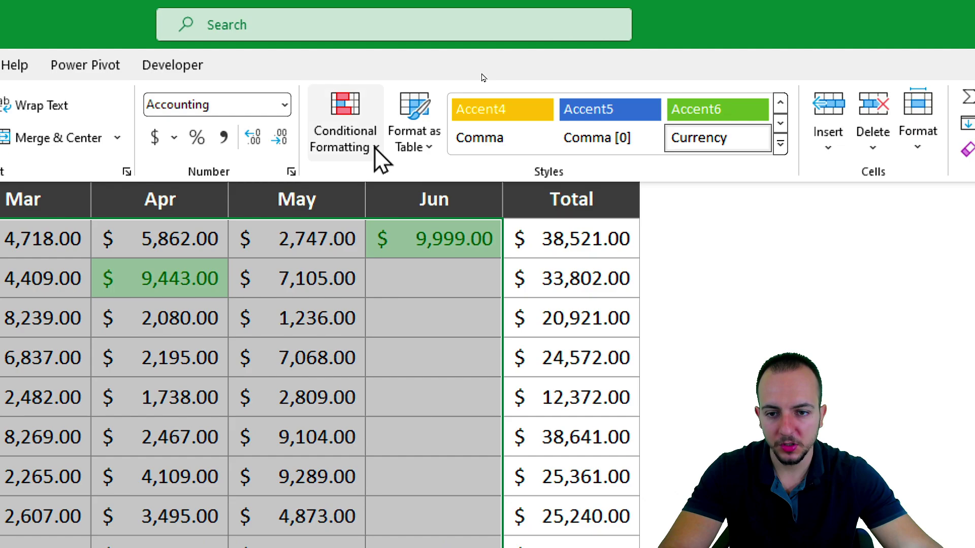
left_click(932, 145)
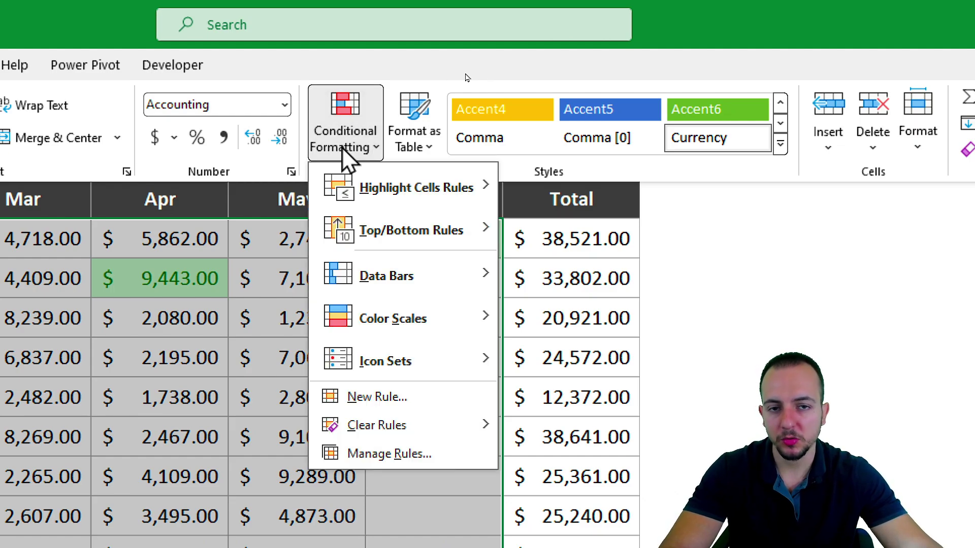
mouse_move(472, 243)
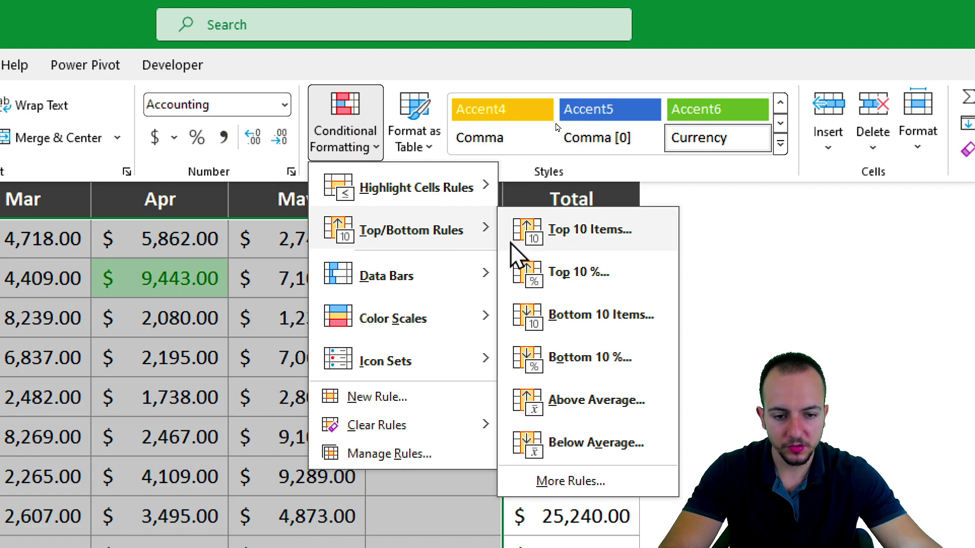
left_click(563, 320)
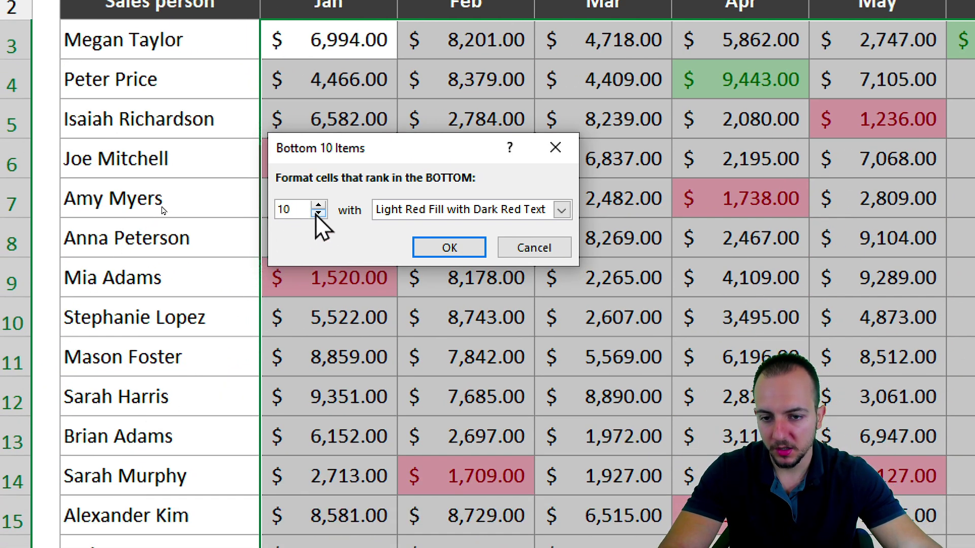
- Highlight the bottom 3 sales values with Light Red Fill and Dark Red Text, then deselect
left_click(318, 213)
left_click(318, 213)
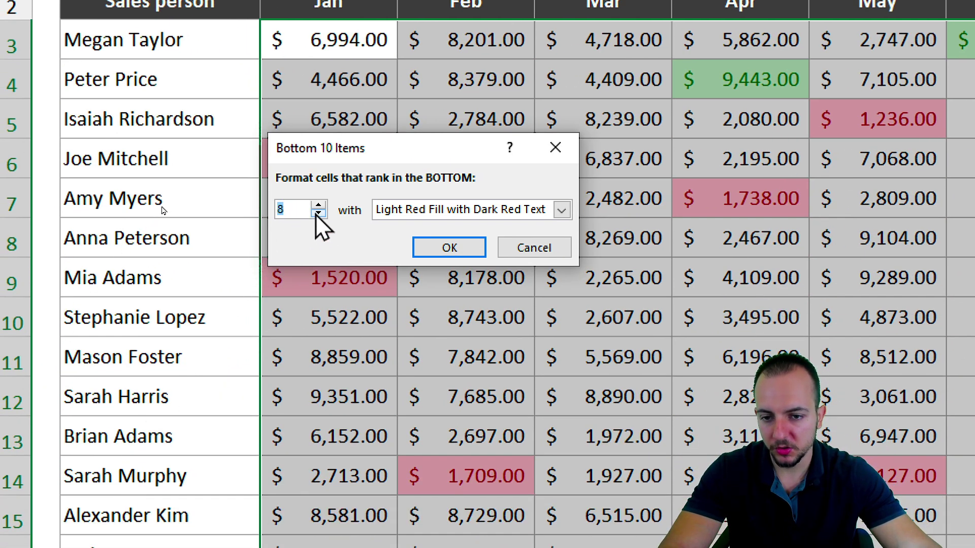
left_click(318, 213)
left_click(318, 213)
left_click(318, 214)
left_click(318, 213)
left_click(319, 213)
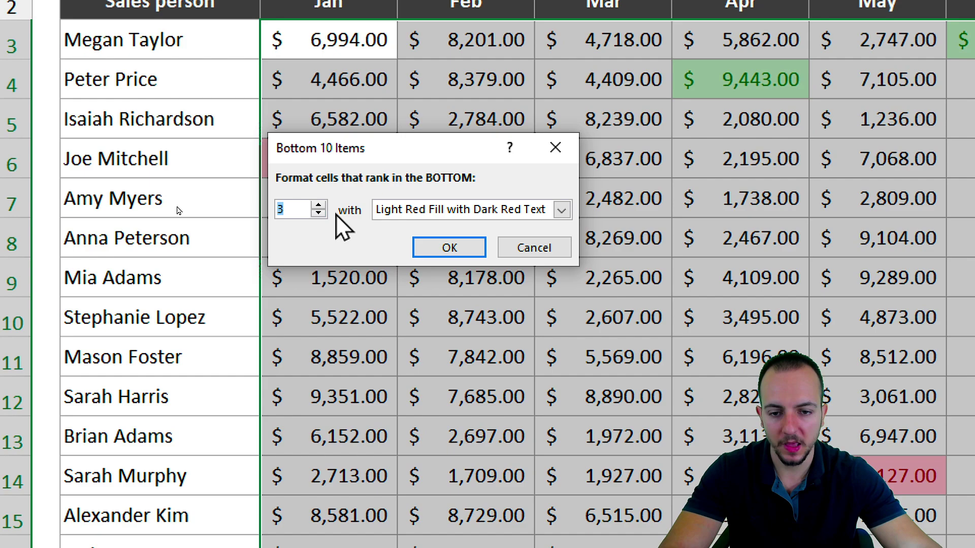
left_click(432, 211)
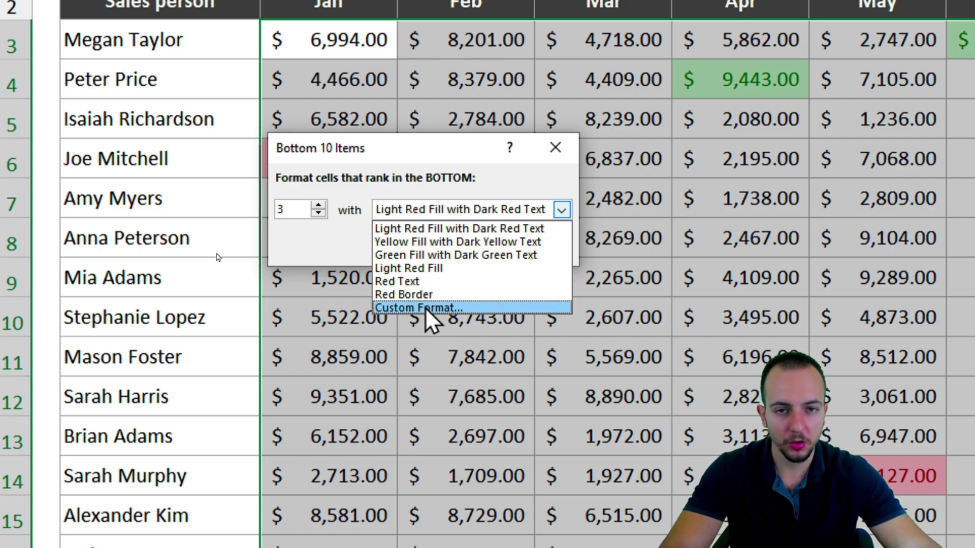
left_click(461, 227)
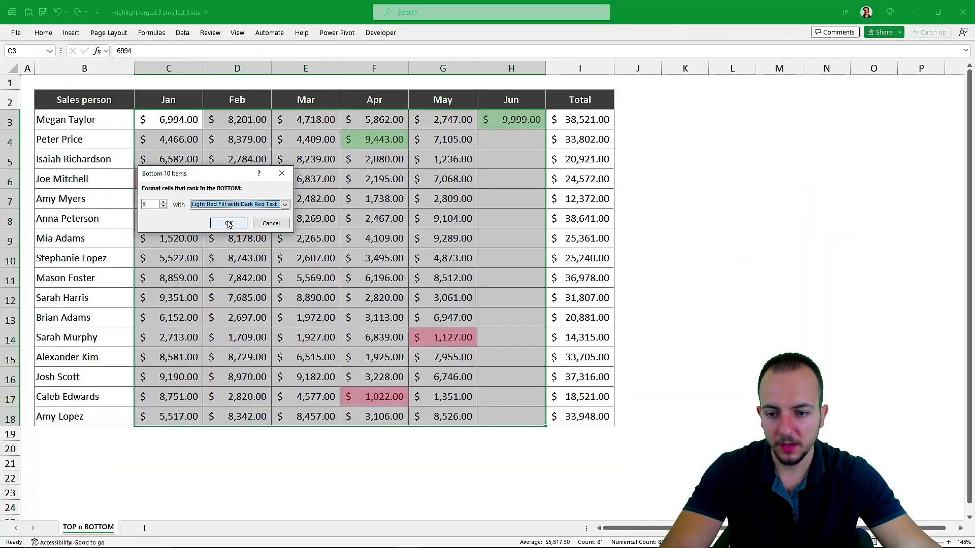
left_click(228, 223)
left_click(385, 220)
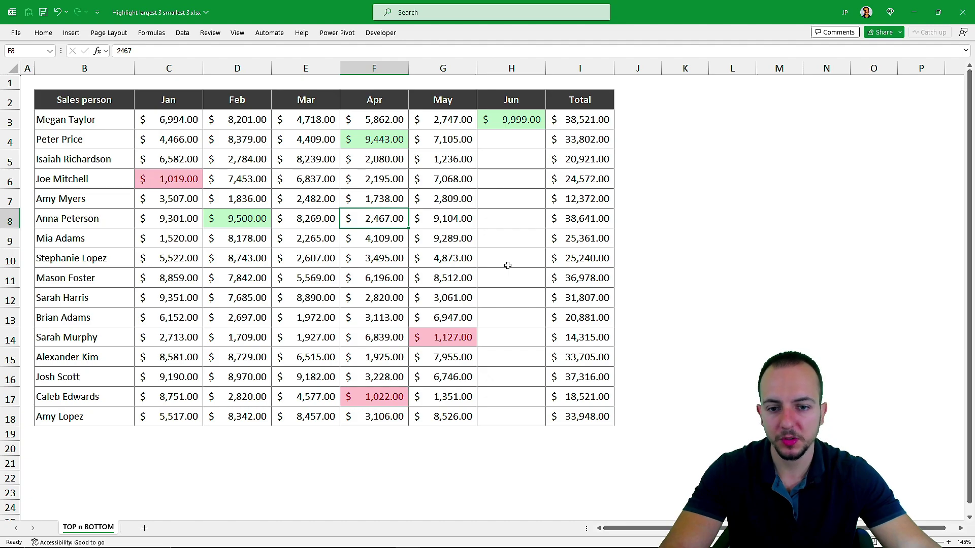
- Enter 1,000 in Jun cell H4, making it one of the red bottom three
left_click(528, 137)
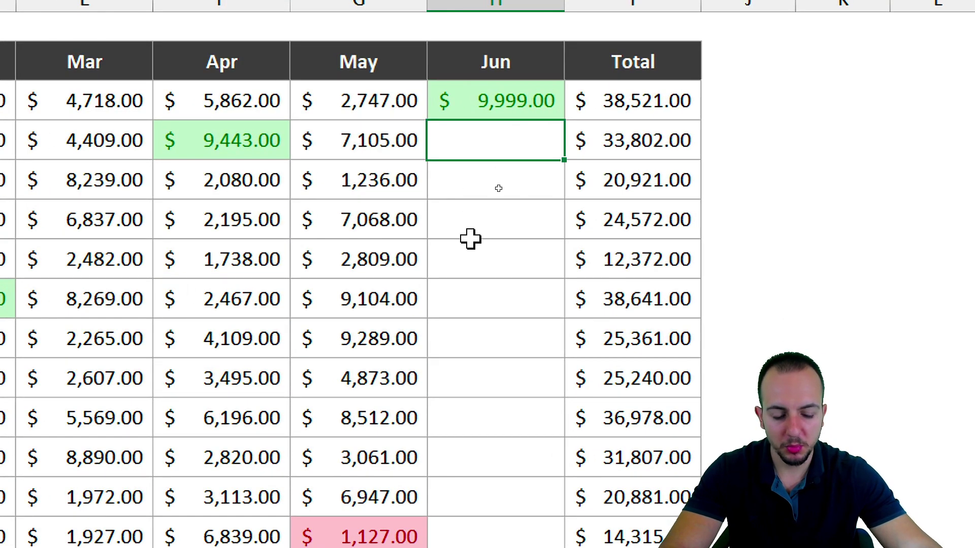
type("1000")
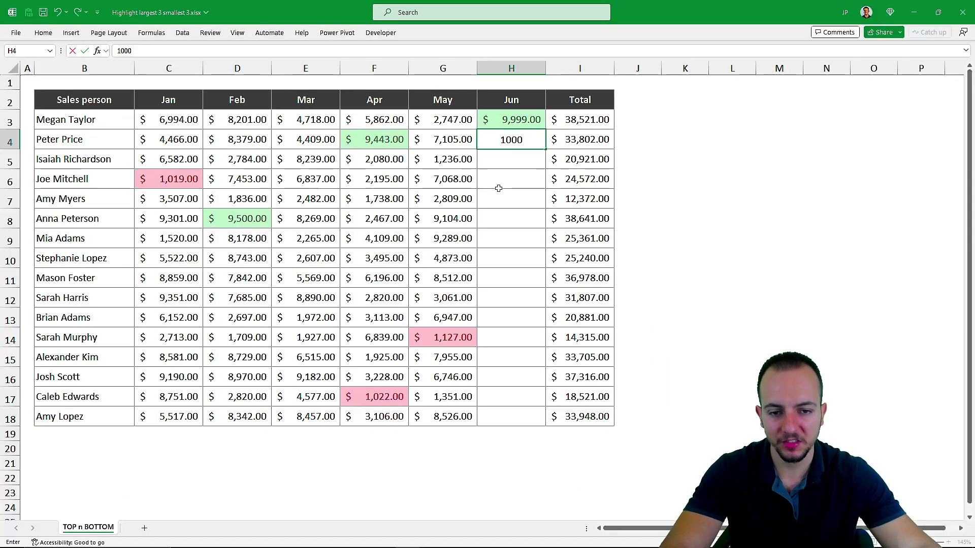
key("Return")
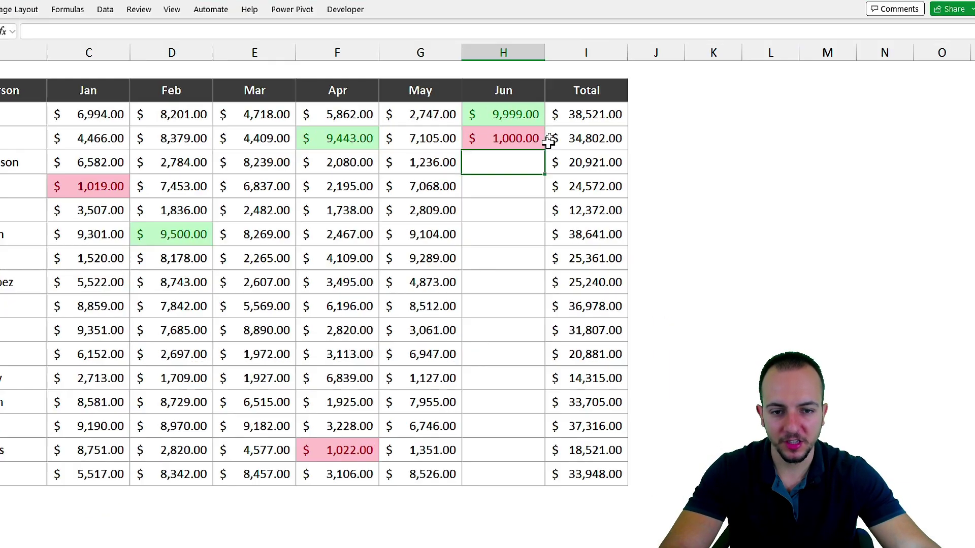